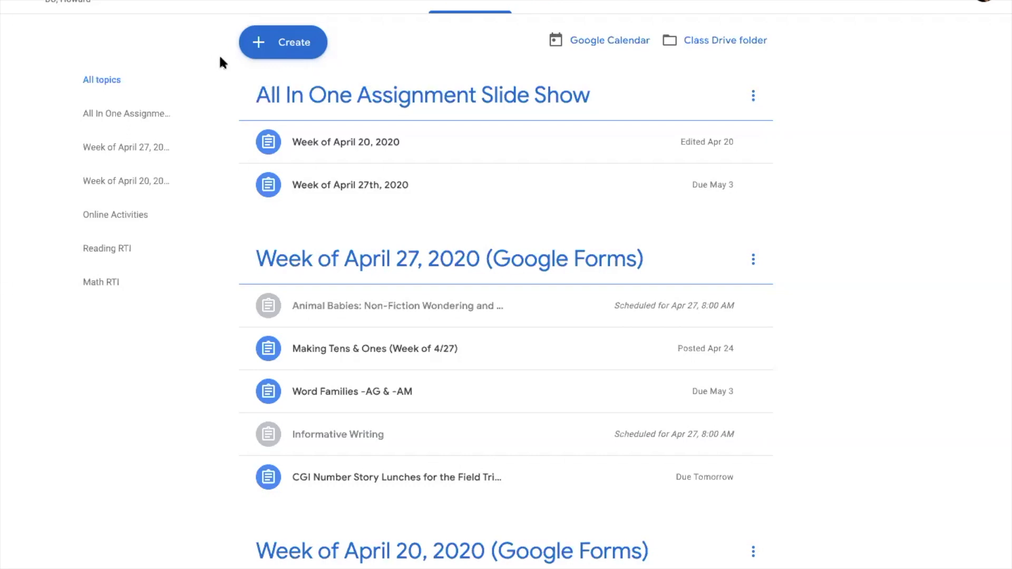
- Open the + Create menu on the Classwork page to list the new-post types
{"action": "left_click", "coordinate": [275, 45]}
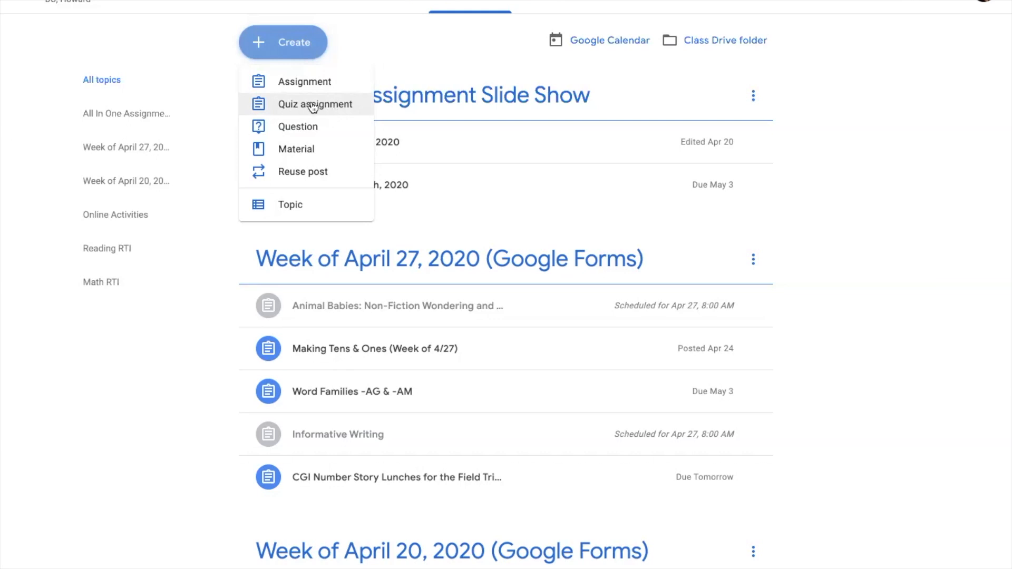
- Create a quiz assignment without Blank Quiz, titled 'Number Story (Lunches for the Field Trip)', with pasted instructions
{"action": "left_click", "coordinate": [361, 107]}
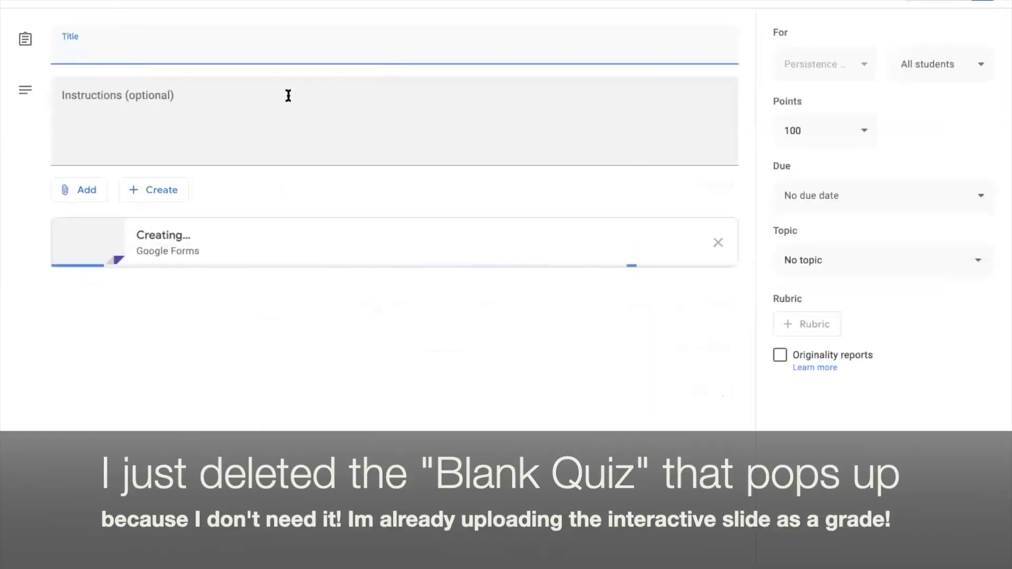
{"action": "left_click", "coordinate": [715, 242]}
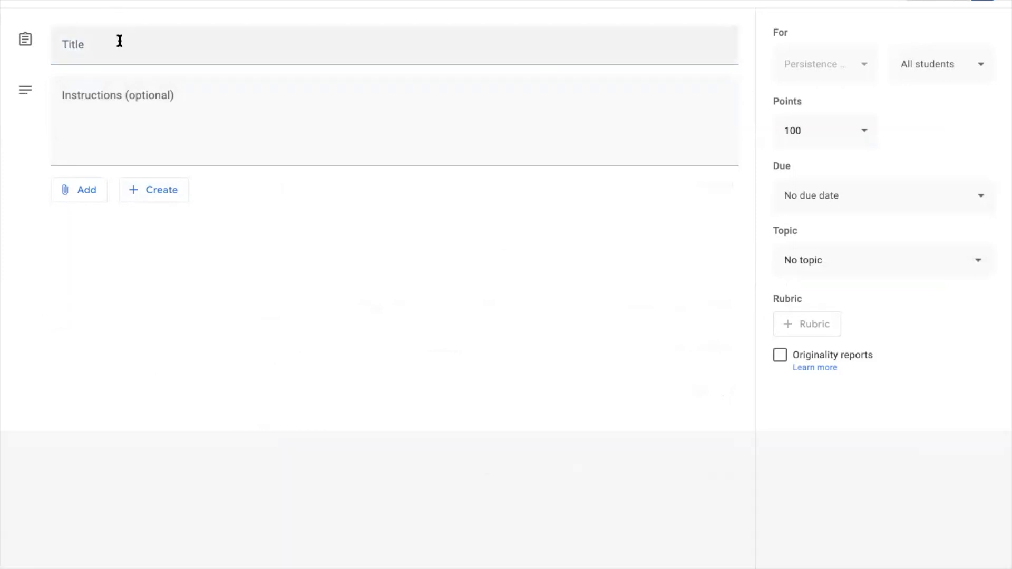
{"action": "left_click", "coordinate": [118, 39]}
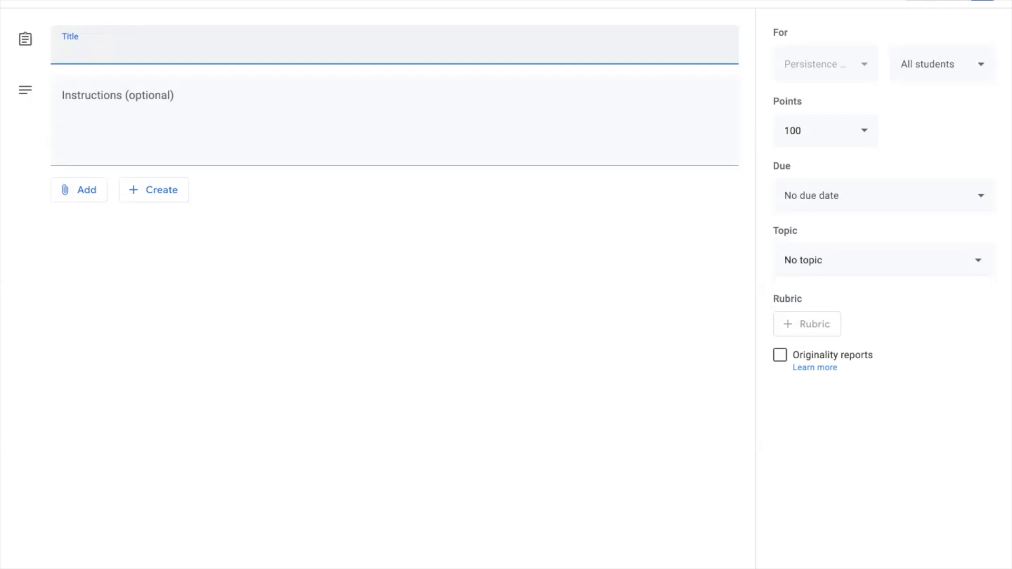
{"action": "type", "text": "Number Story (Lunches for the Field Trip"}
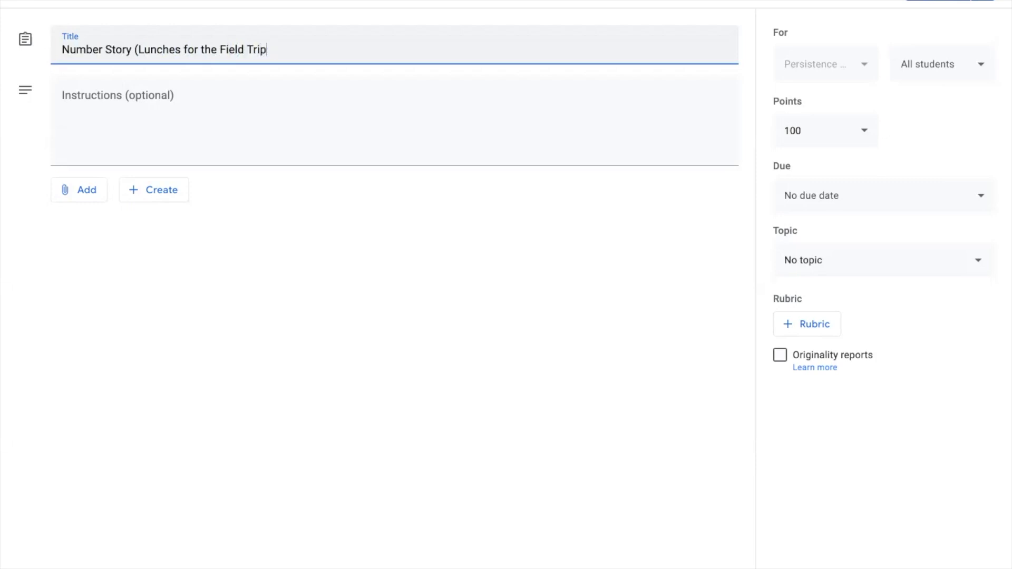
{"action": "key", "text": "Tab"}
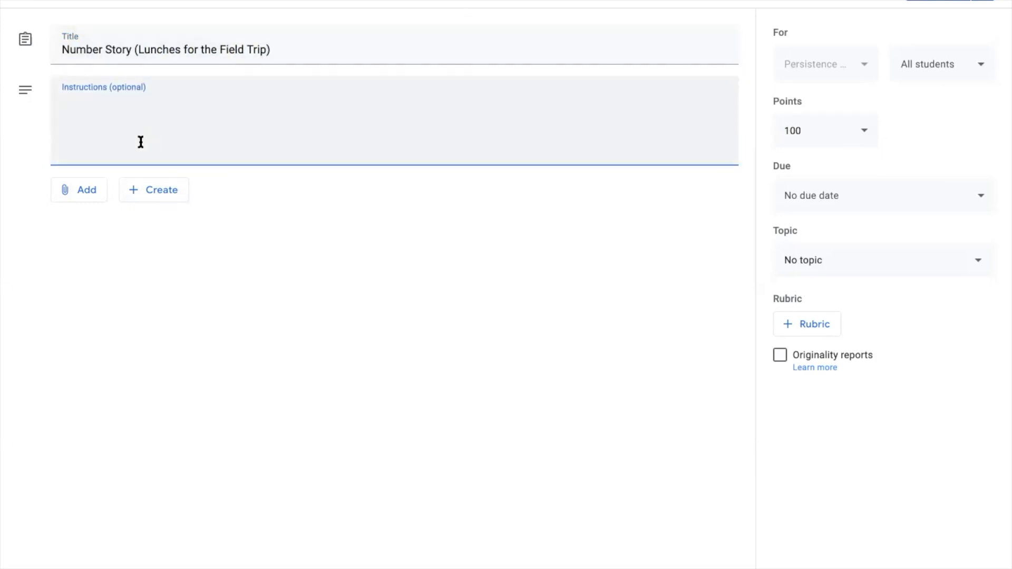
{"action": "type", "text": "Drag and drop the number cubes in the box below the word problem in order to show your work. In the box below that, drag the numbers from the right in order to represent a number sentence! DON'T FORGET TO CLICK \"TURN IN\"!"}
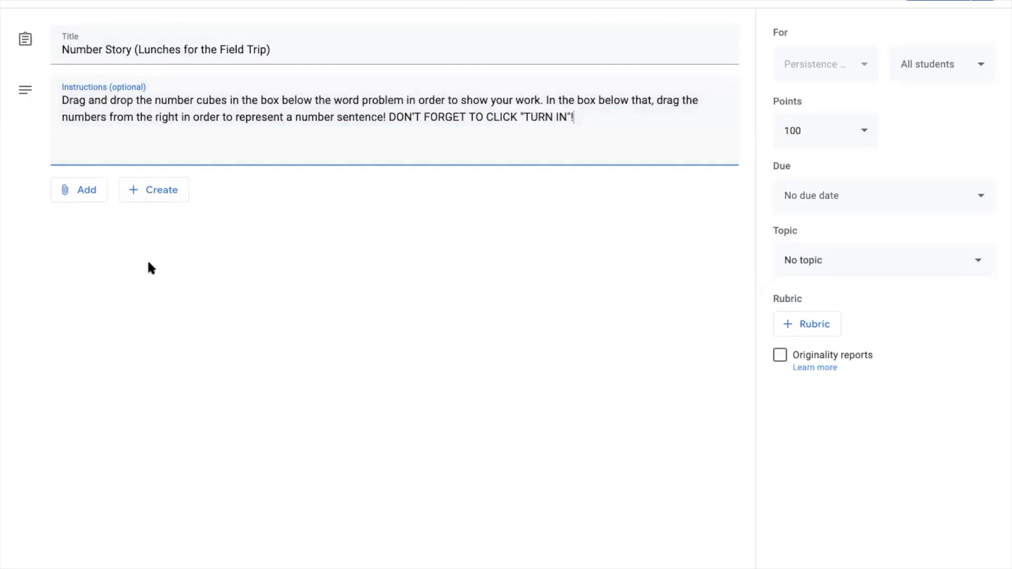
- Set points to 6 and topic to 'Week of April 27, 2020 (Google Forms)', adding no rubric
{"action": "left_click", "coordinate": [829, 137]}
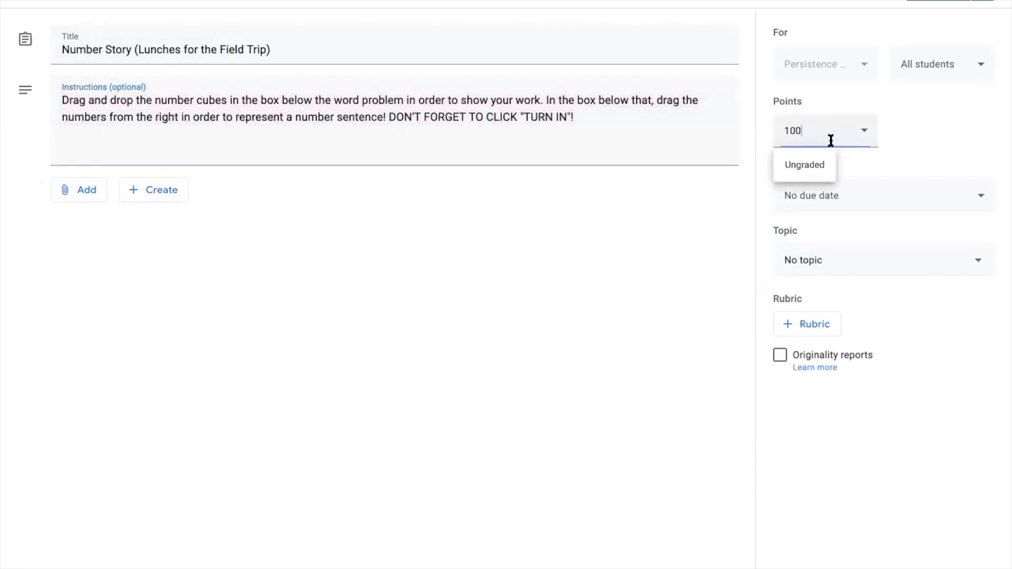
{"action": "key", "text": "BackSpace"}
{"action": "left_click", "coordinate": [786, 261]}
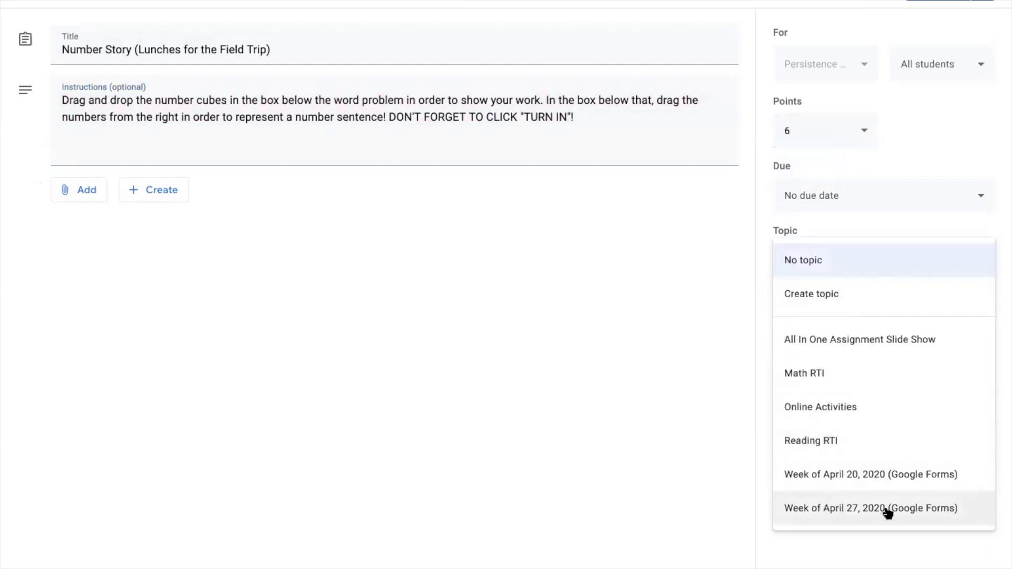
{"action": "left_click", "coordinate": [924, 512]}
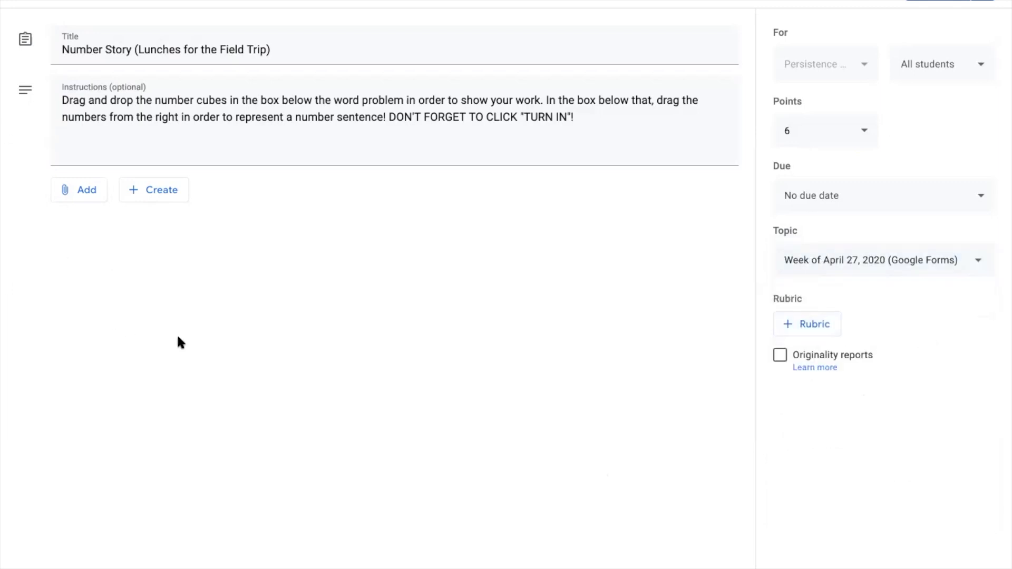
{"action": "left_click", "coordinate": [793, 335]}
{"action": "left_click", "coordinate": [793, 335]}
- Attach the CGI slides file from Google Drive's recent files
{"action": "left_click", "coordinate": [87, 191]}
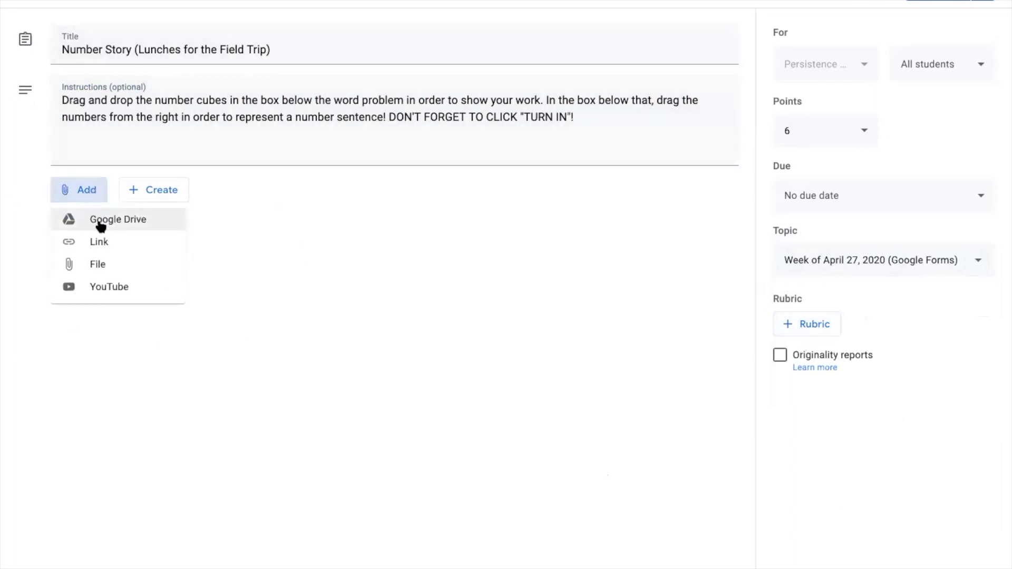
{"action": "left_click", "coordinate": [172, 229]}
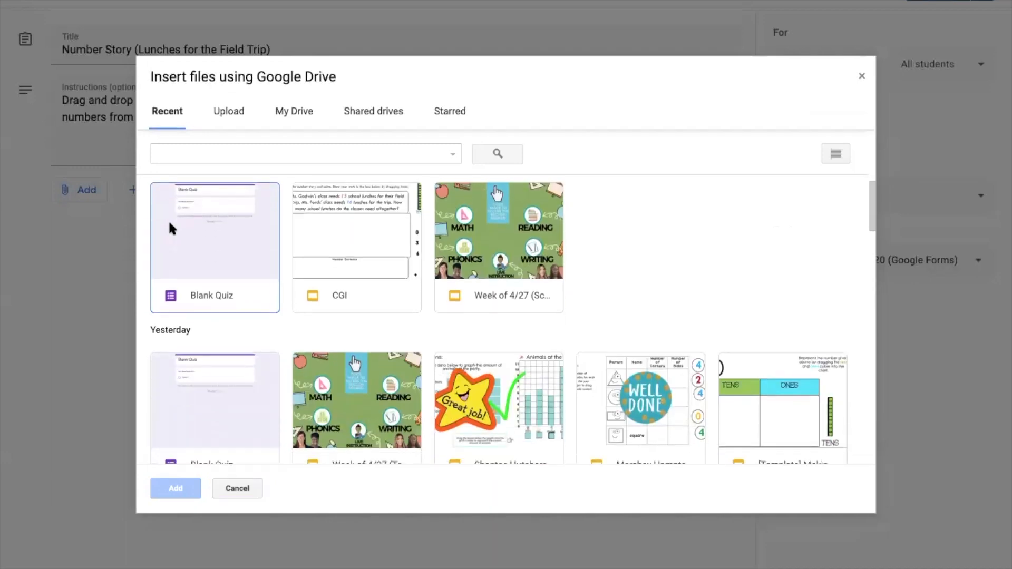
{"action": "scroll", "coordinate": [169, 219], "scroll_direction": "down", "scroll_amount": 10}
{"action": "scroll", "coordinate": [169, 220], "scroll_direction": "down", "scroll_amount": 4}
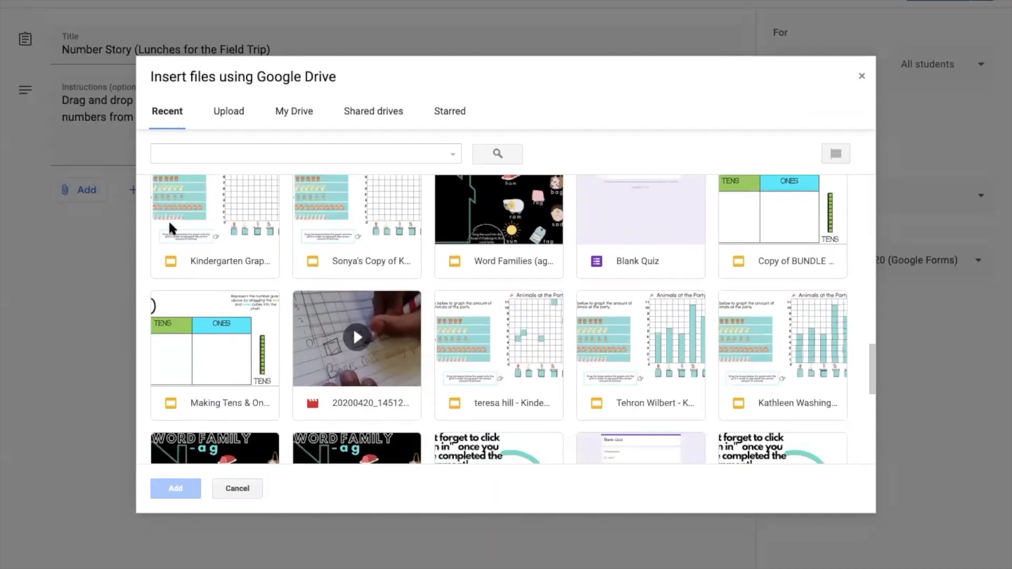
{"action": "scroll", "coordinate": [168, 219], "scroll_direction": "up", "scroll_amount": 10}
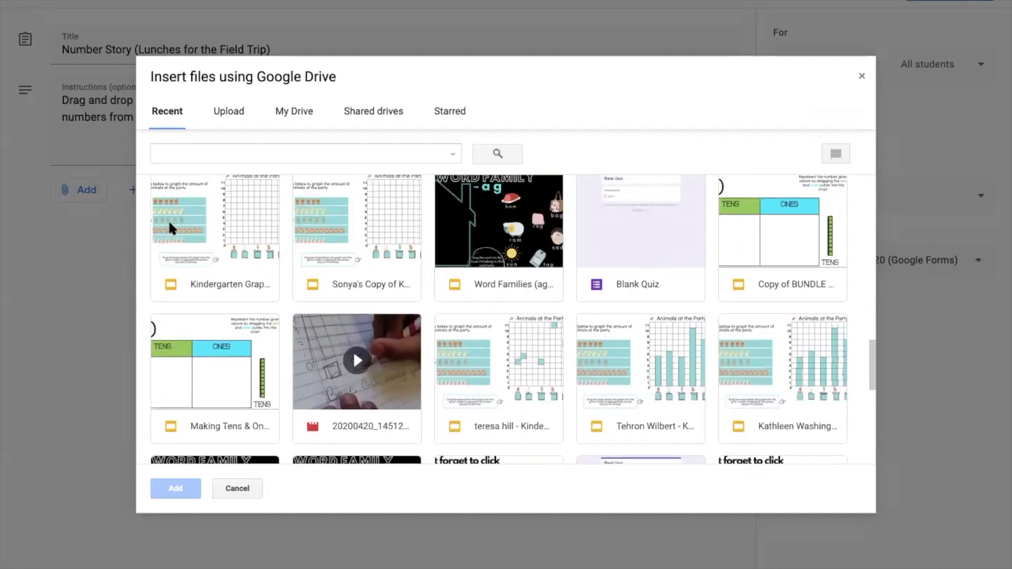
{"action": "scroll", "coordinate": [169, 220], "scroll_direction": "up", "scroll_amount": 6}
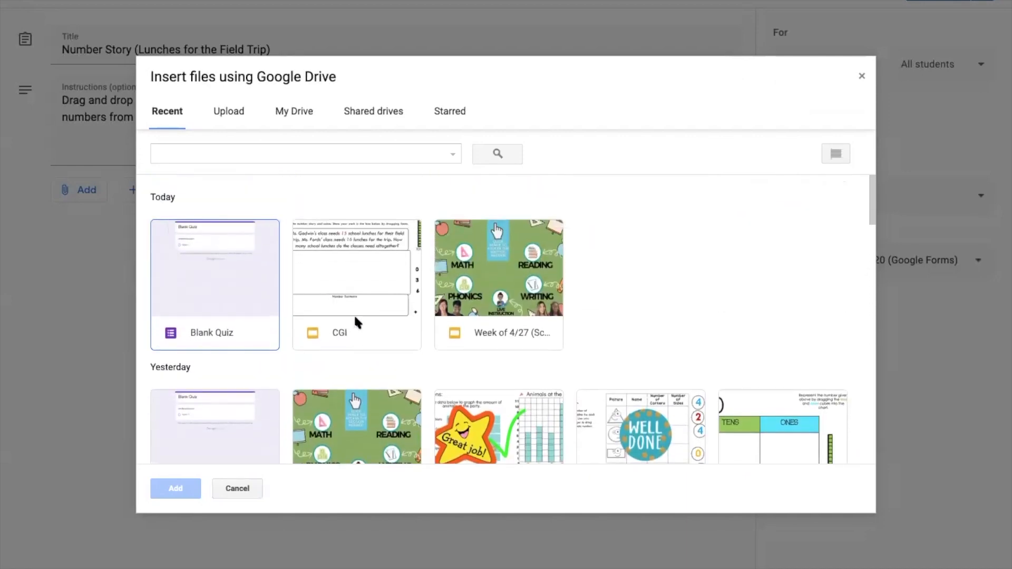
{"action": "left_click", "coordinate": [355, 319]}
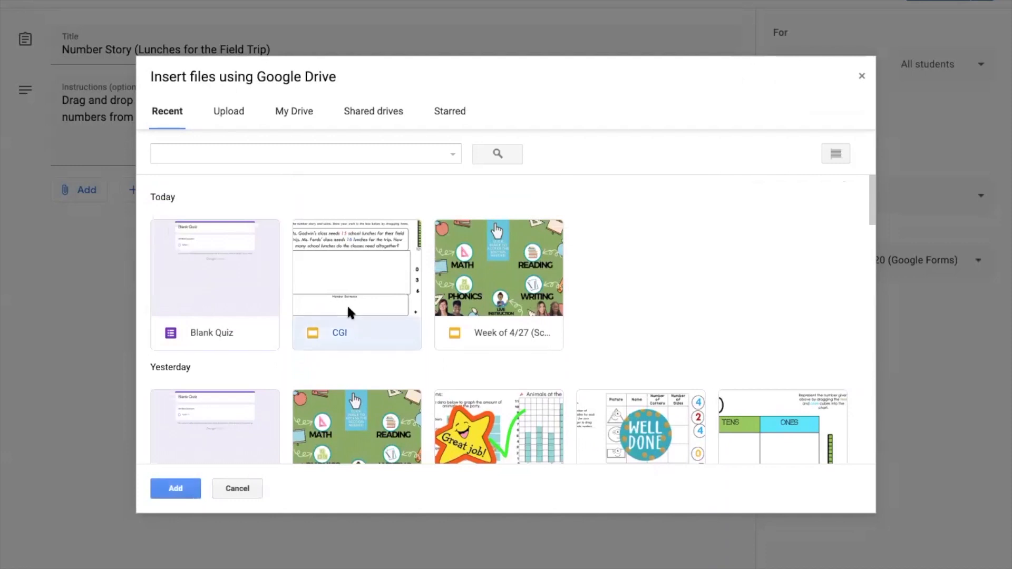
{"action": "double_click", "coordinate": [348, 309]}
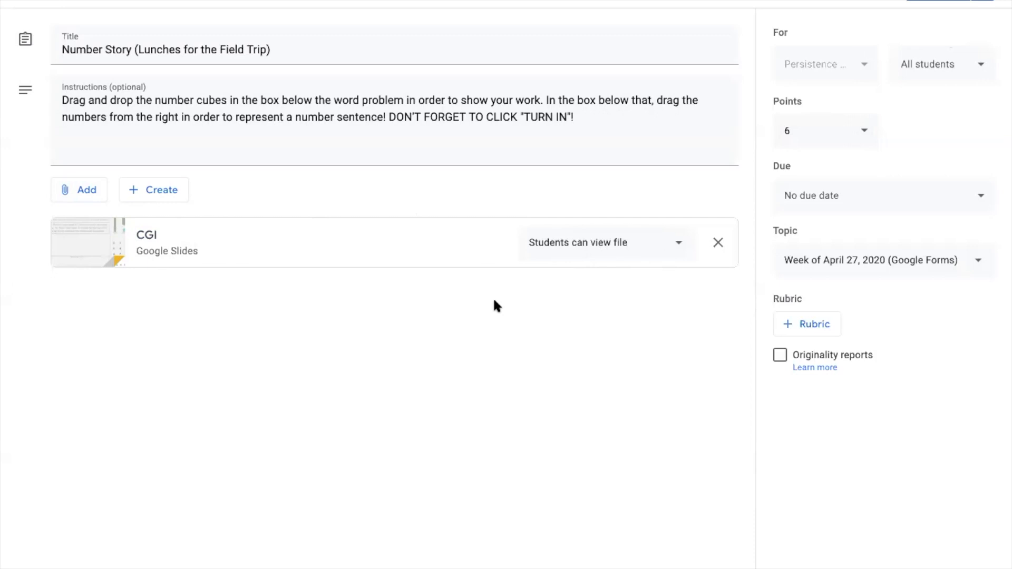
- Set the CGI slides to 'Make a copy for each student' and cancel the Schedule window
{"action": "left_click", "coordinate": [680, 244]}
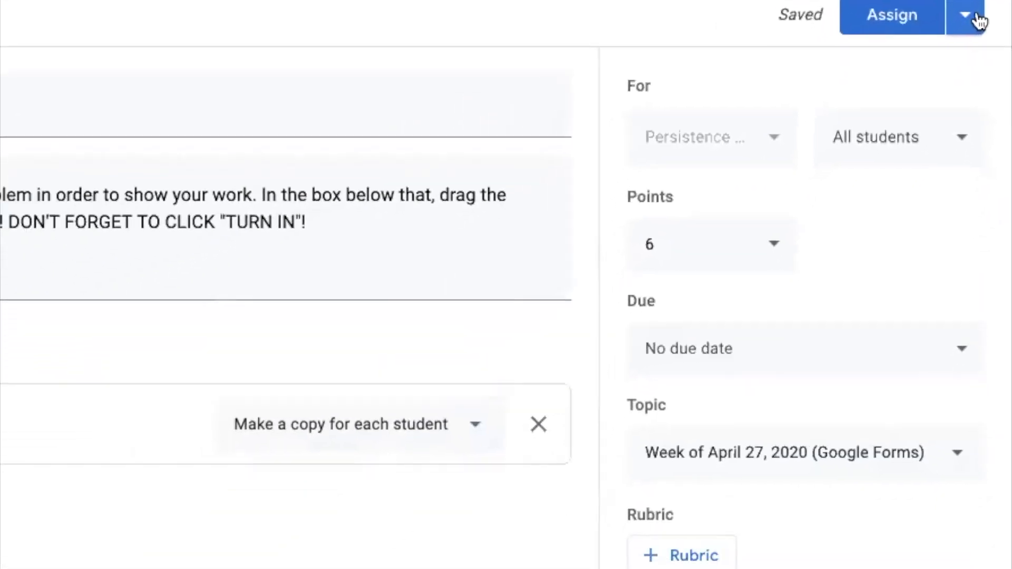
{"action": "left_click", "coordinate": [965, 16]}
{"action": "left_click", "coordinate": [883, 58]}
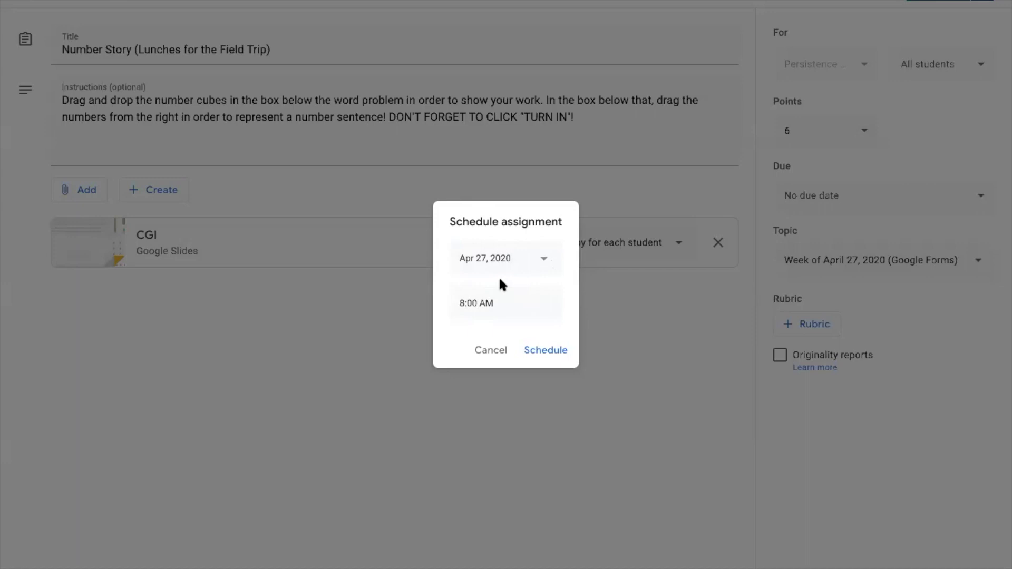
{"action": "left_click", "coordinate": [473, 351]}
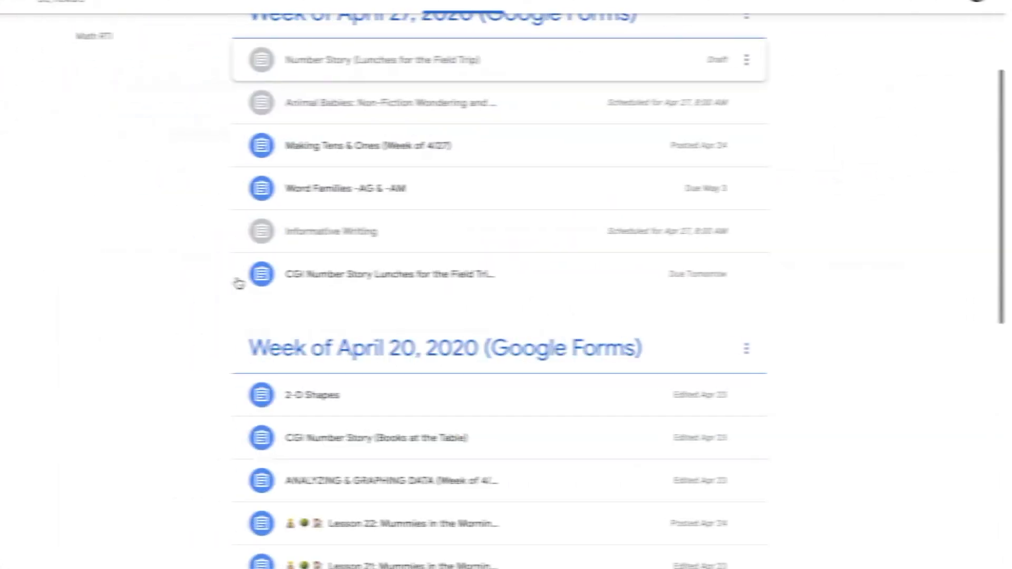
- Expand the CGI Number Story post and open the graphing assignment's graded submissions
{"action": "scroll", "coordinate": [242, 283], "scroll_direction": "up", "scroll_amount": 2}
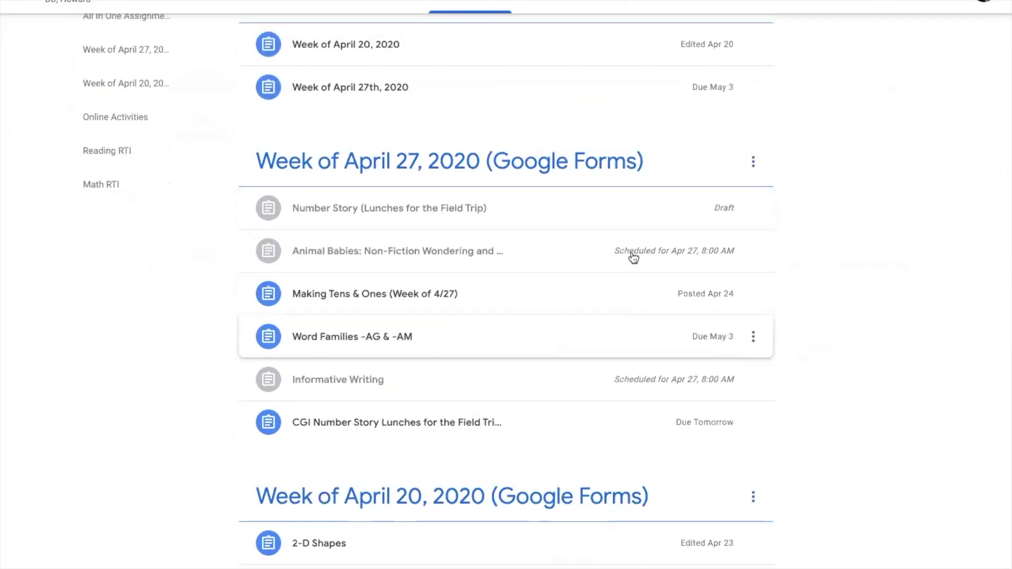
{"action": "left_click", "coordinate": [347, 429]}
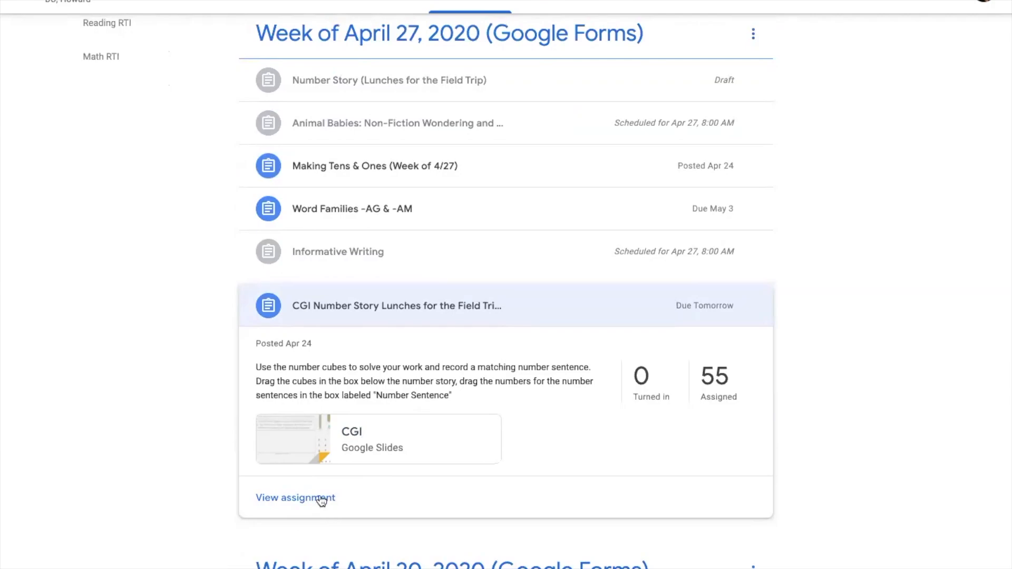
{"action": "left_click", "coordinate": [321, 499]}
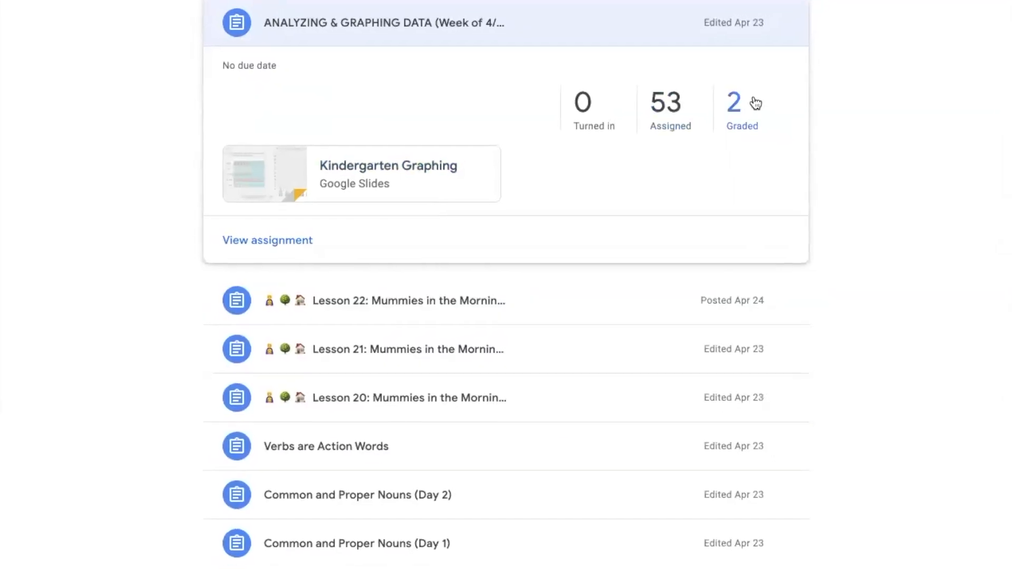
{"action": "left_click", "coordinate": [751, 103]}
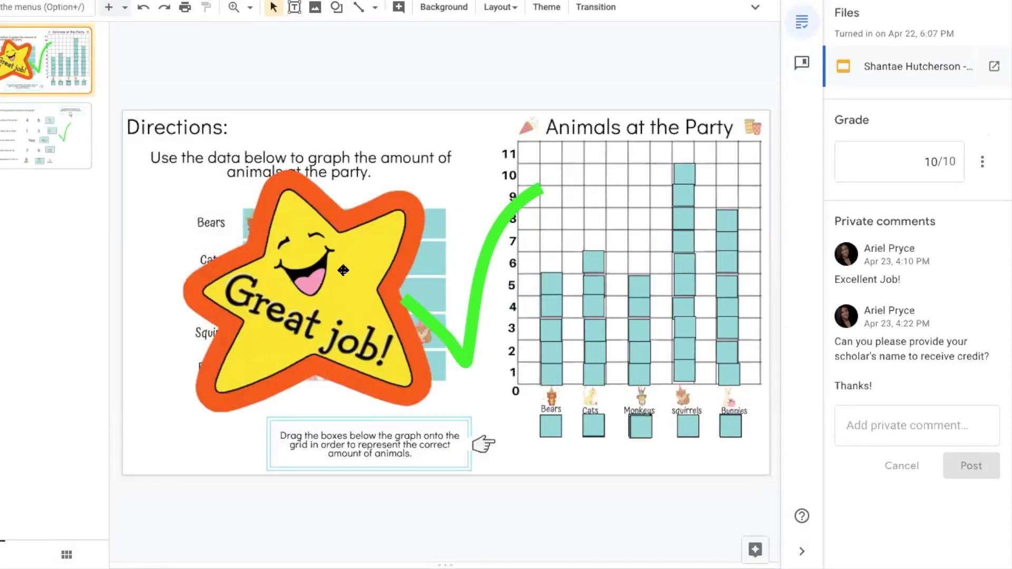
{"action": "left_click", "coordinate": [344, 270]}
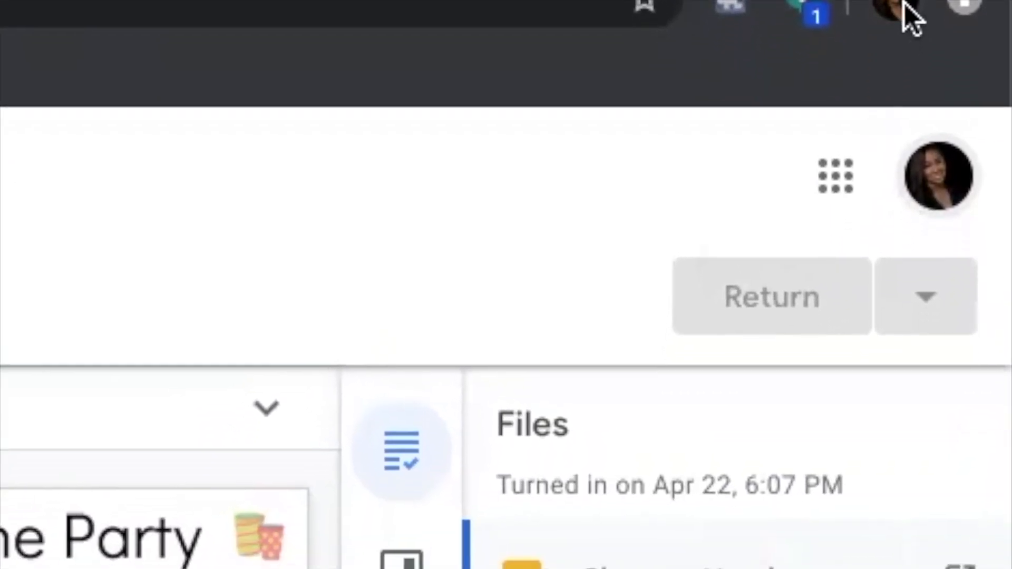
- Switch Chrome to the Student View profile and open the class's Classwork page
{"action": "left_click", "coordinate": [896, 53]}
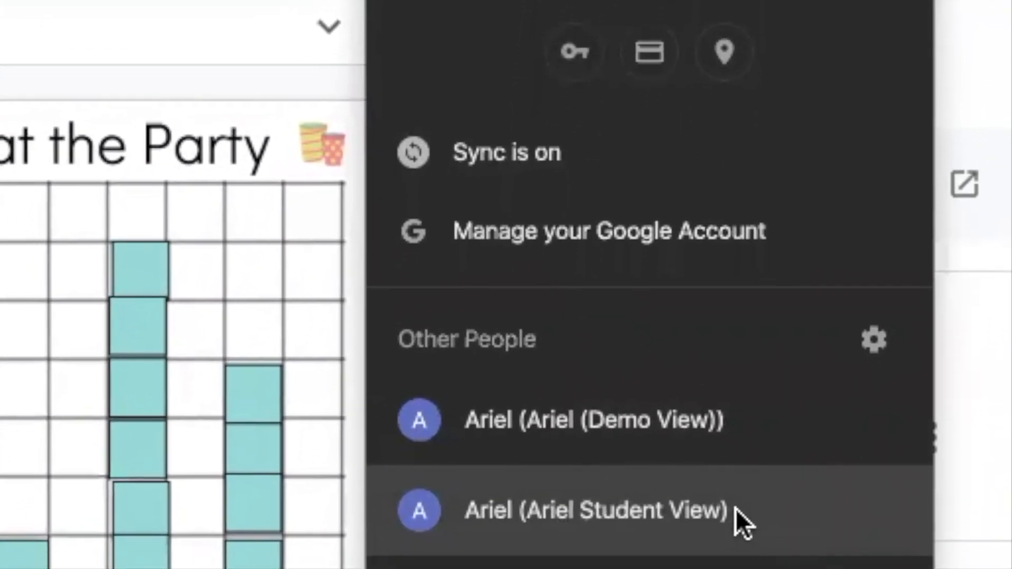
{"action": "left_click", "coordinate": [734, 554]}
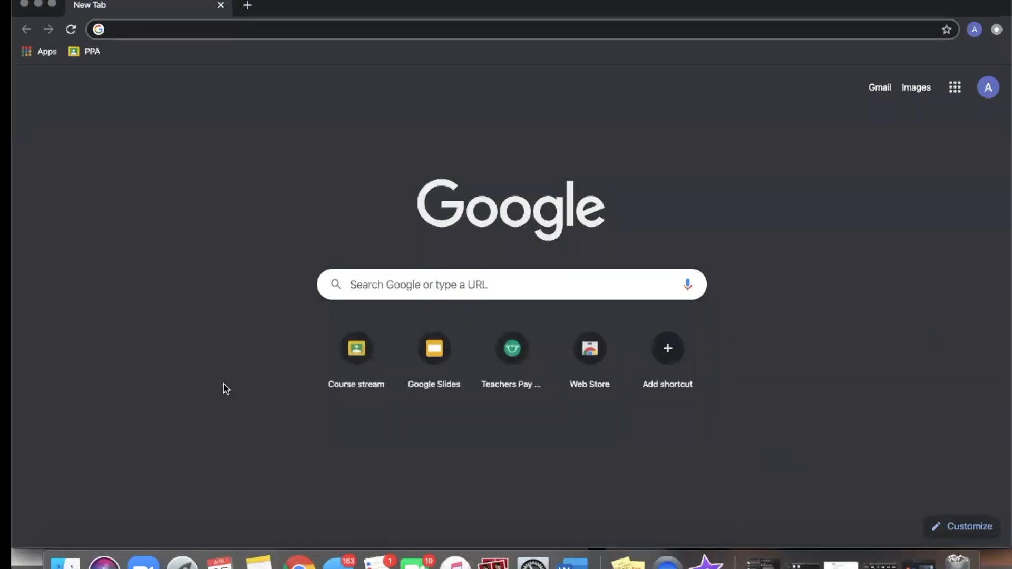
{"action": "left_click", "coordinate": [373, 365]}
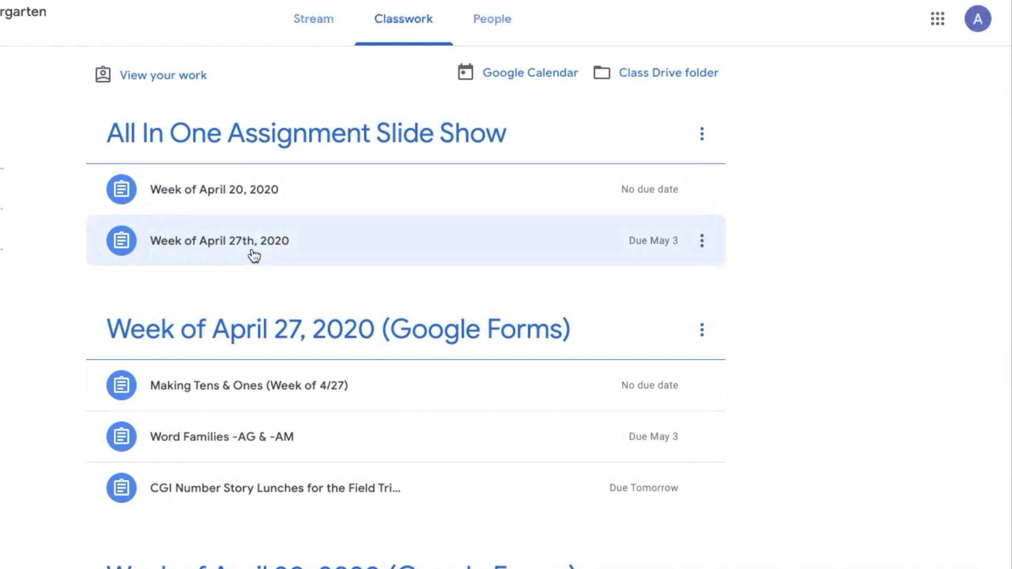
- Open the Week of April 27th, 2020 slideshow, present it, and jump to the Tuesday Math slide
{"action": "left_click", "coordinate": [254, 256]}
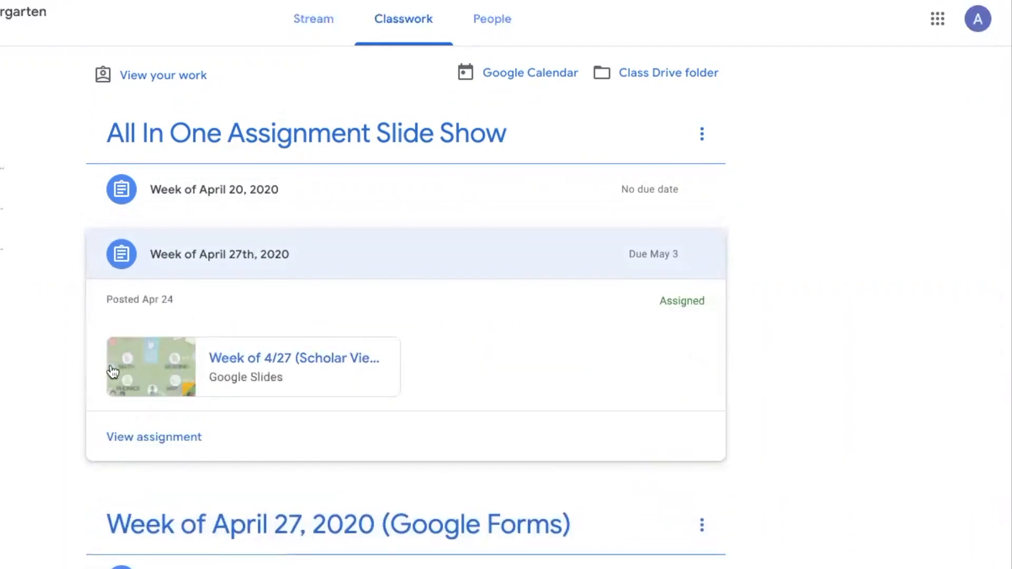
{"action": "left_click", "coordinate": [262, 372]}
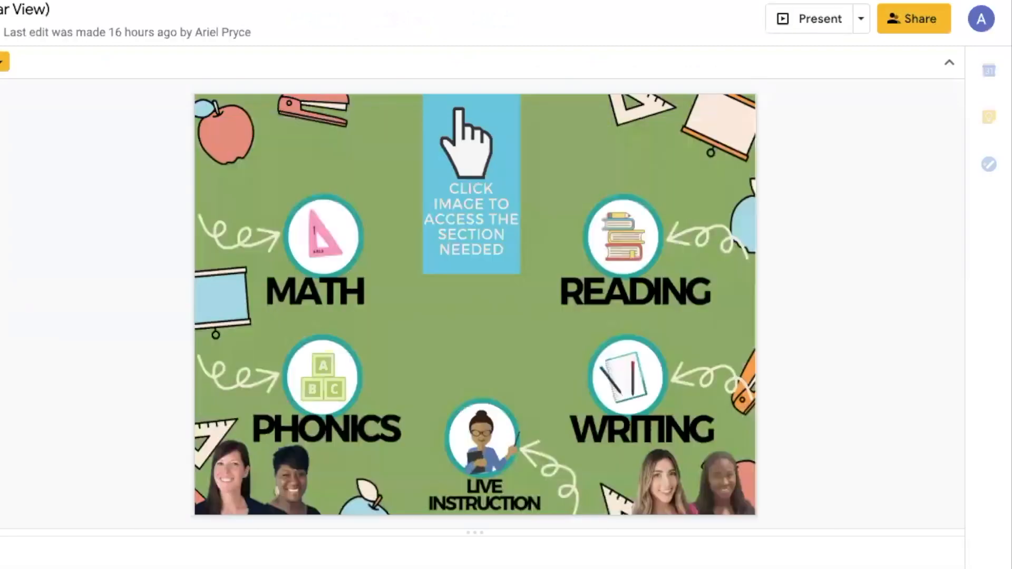
{"action": "left_click", "coordinate": [817, 21]}
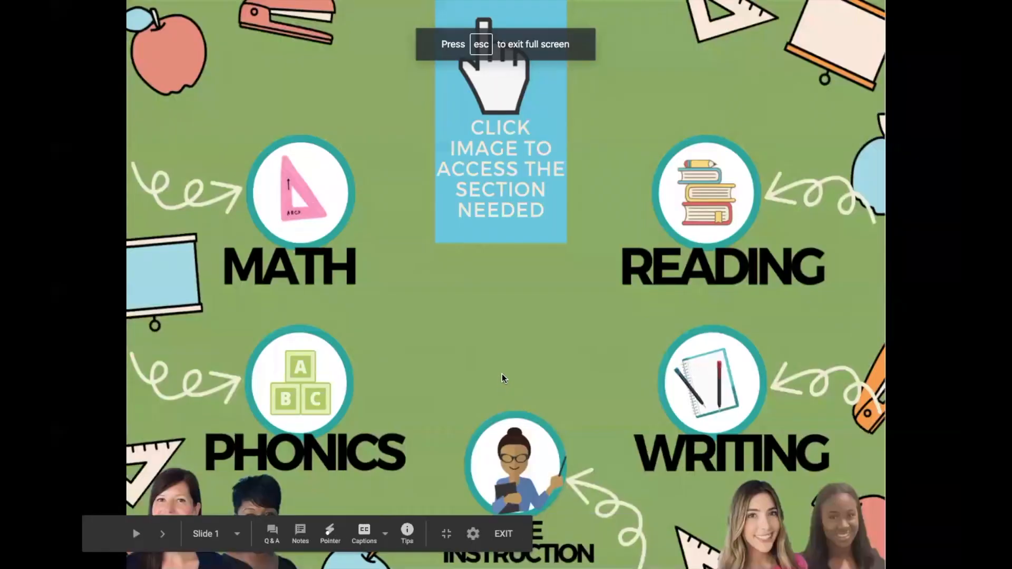
{"action": "left_click", "coordinate": [295, 181]}
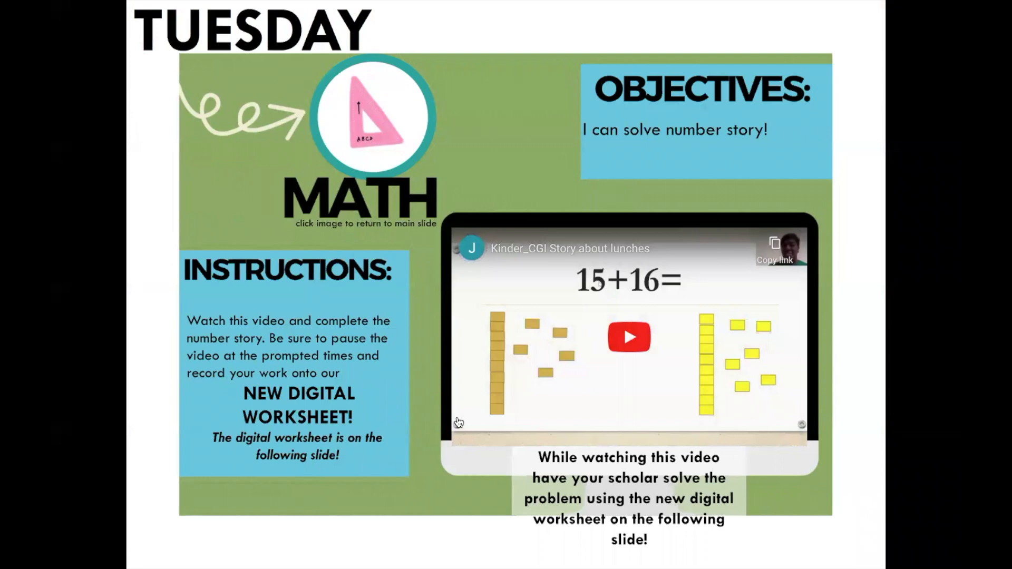